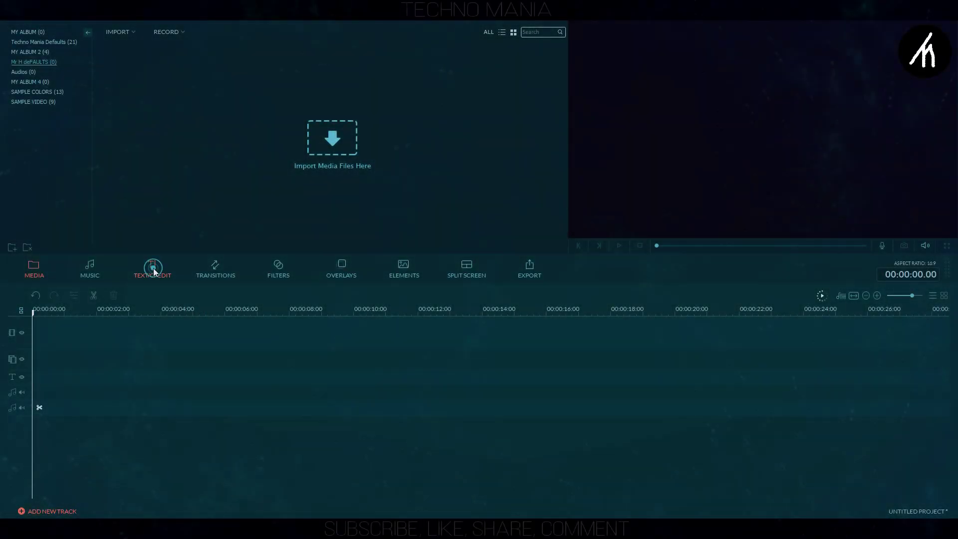
- Place Title 37 from Titles at the start of the text track and open it for editing
click(153, 269)
click(29, 114)
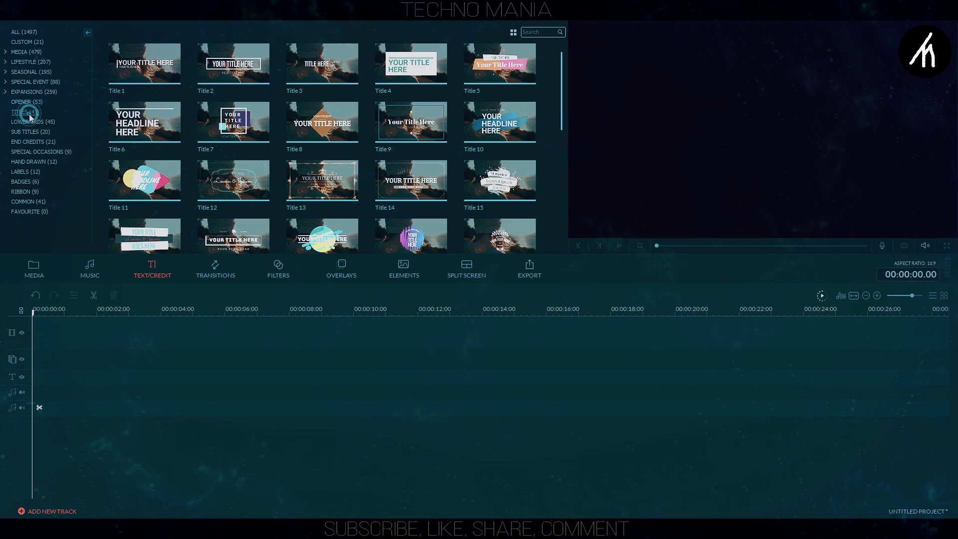
scroll(238, 233, down, 5)
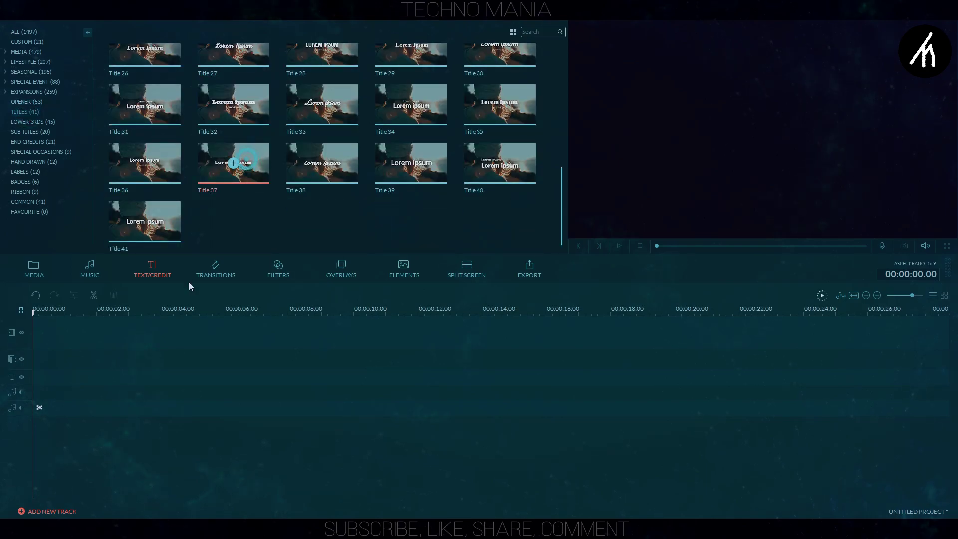
drag(189, 283, 44, 364)
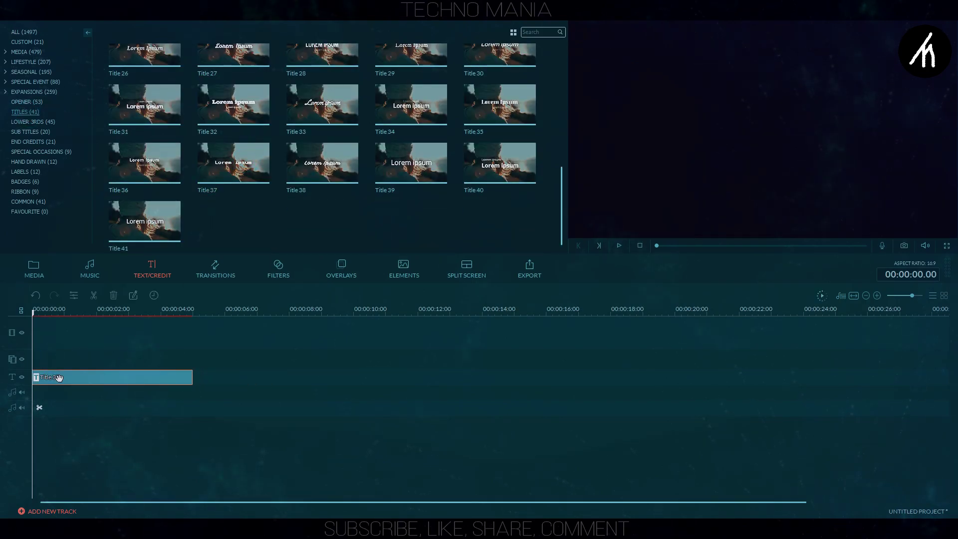
right_click(58, 377)
click(77, 444)
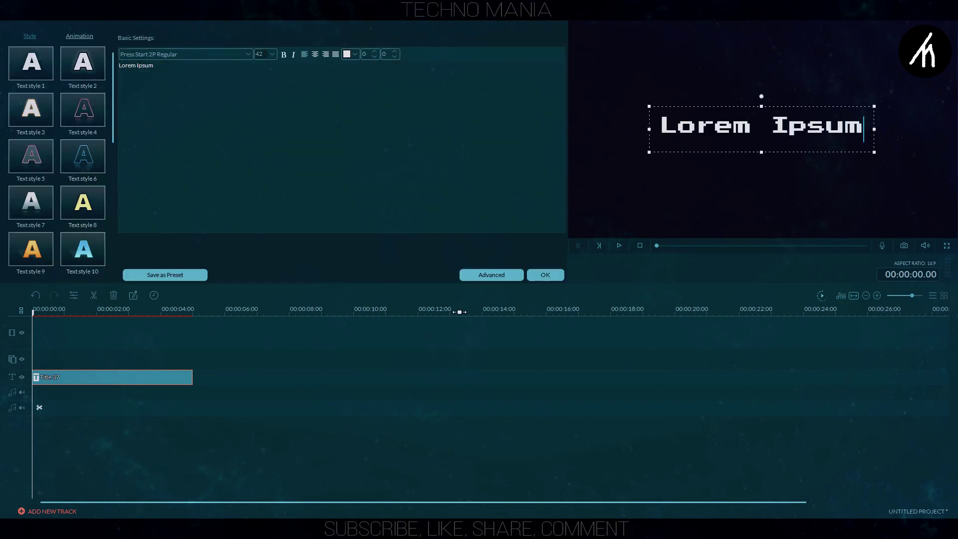
- In Advanced Text Edit, delete both Lorem Ipsum layers and add a new text box
click(504, 276)
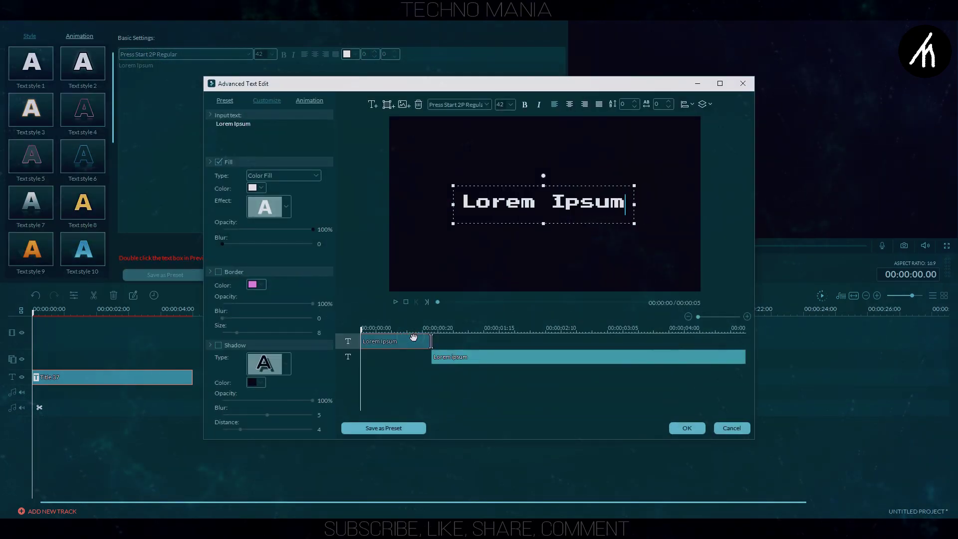
key(Delete)
click(481, 346)
key(Delete)
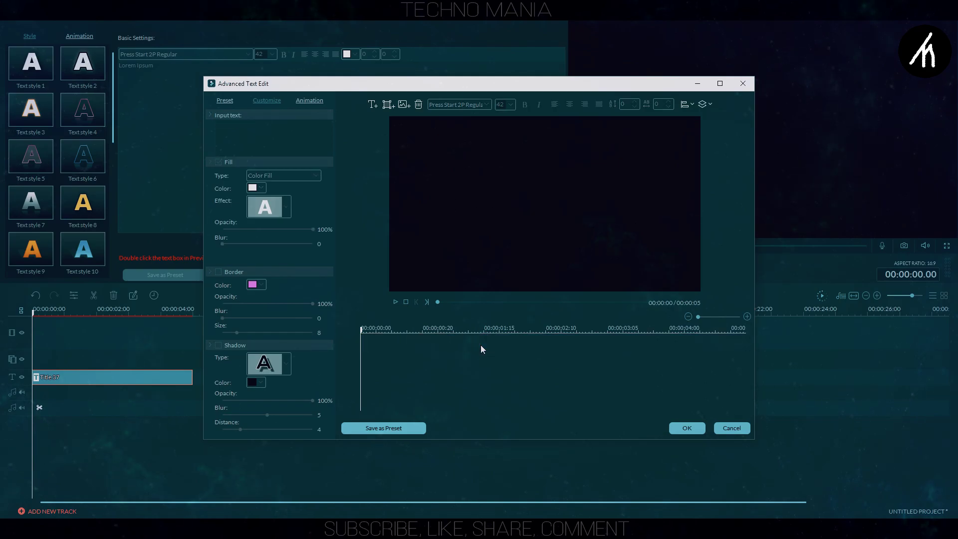
click(374, 103)
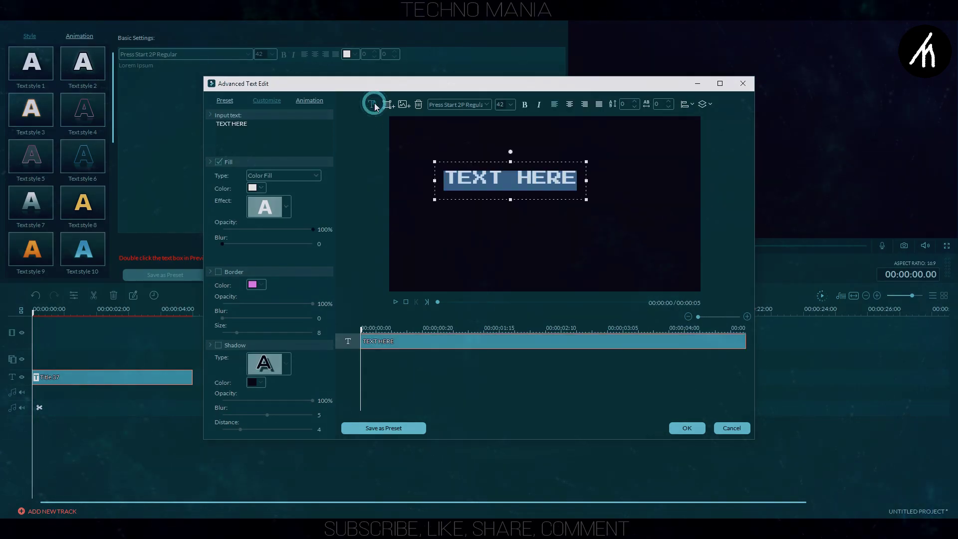
- Set the new text box's font to Bebas Neue and widen the box slightly
click(454, 105)
key(Home)
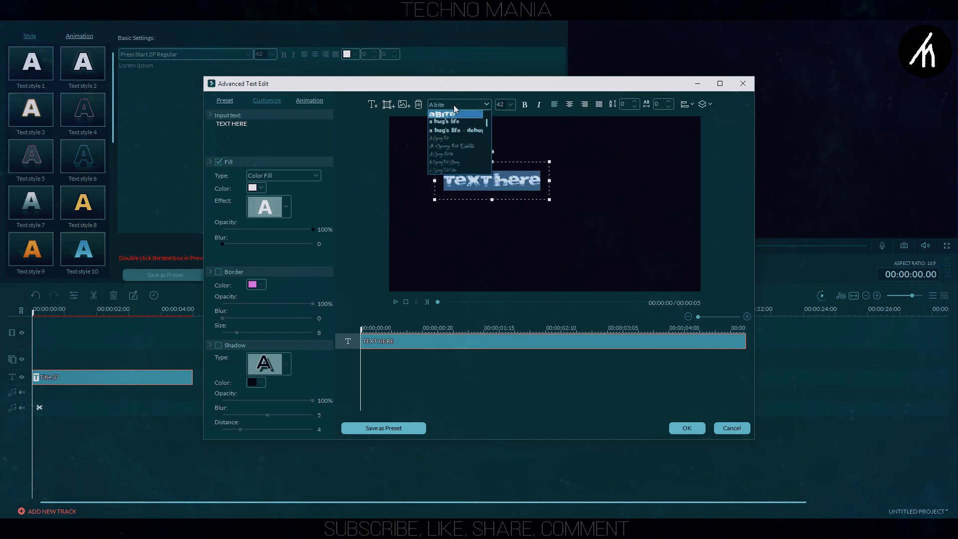
key(b)
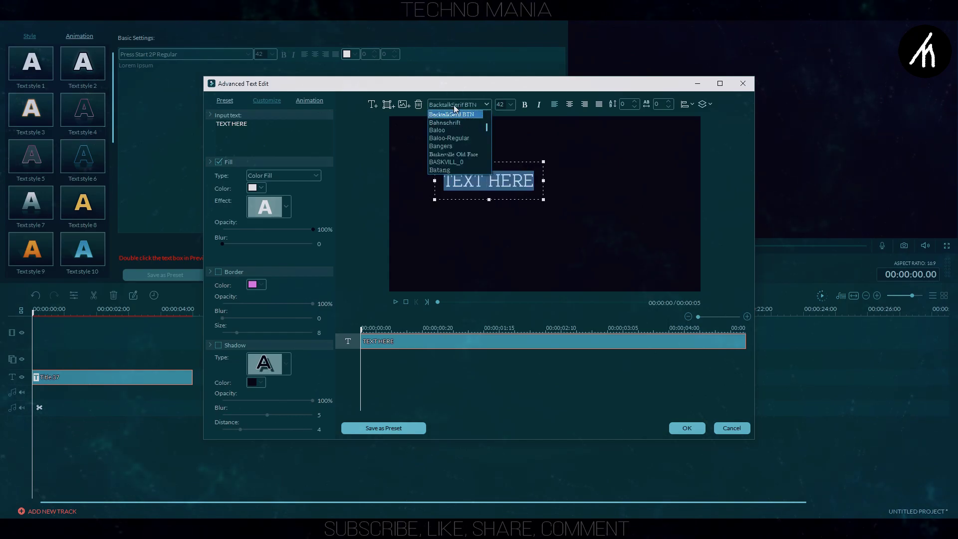
key(Down)
key(Down)
key(Down)
key(Down)
key(Down)
key(Down)
key(Down)
key(Down)
key(Down)
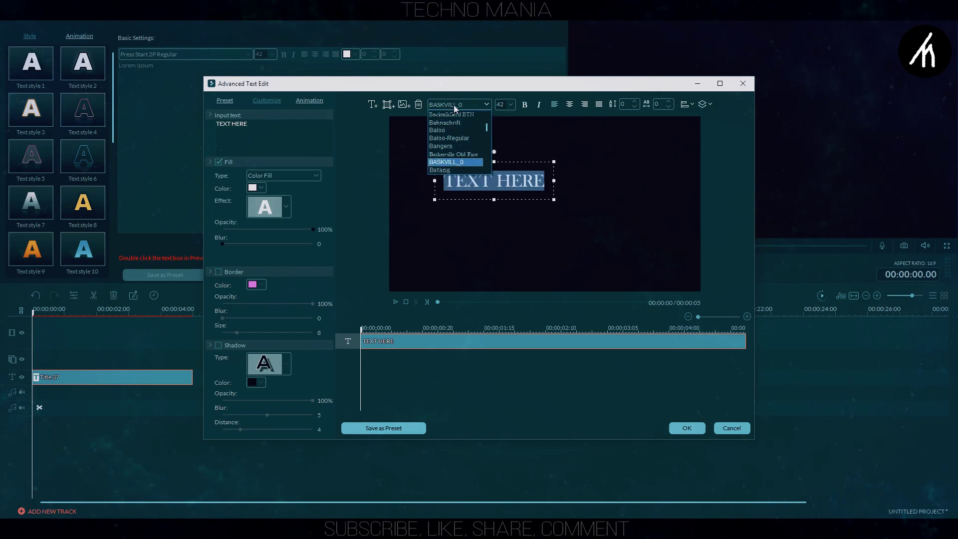
key(Down)
key(Down)
key(Down)
key(Down)
key(Down)
key(Down)
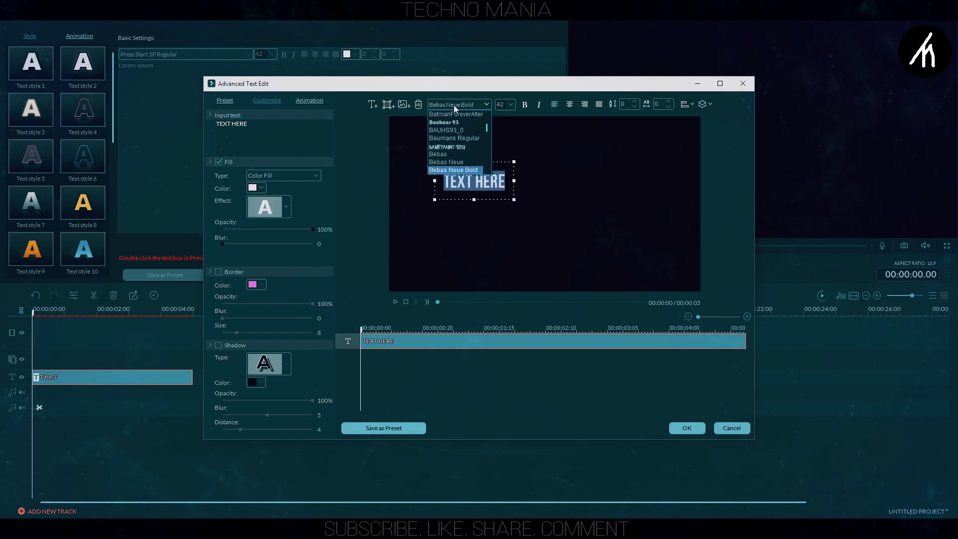
key(Up)
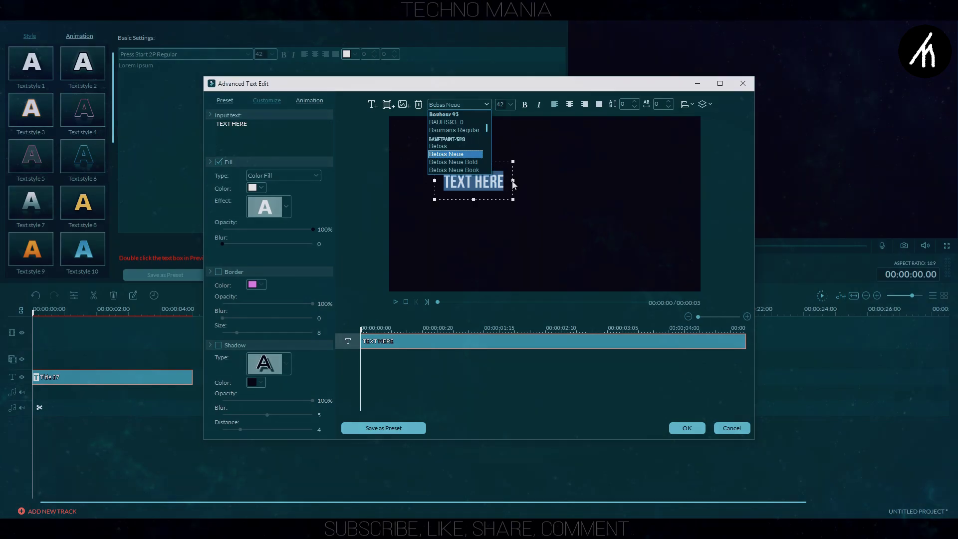
key(Return)
drag(511, 182, 516, 182)
- Set the font size to 100 and replace the TEXT HERE placeholder with WAR
click(512, 104)
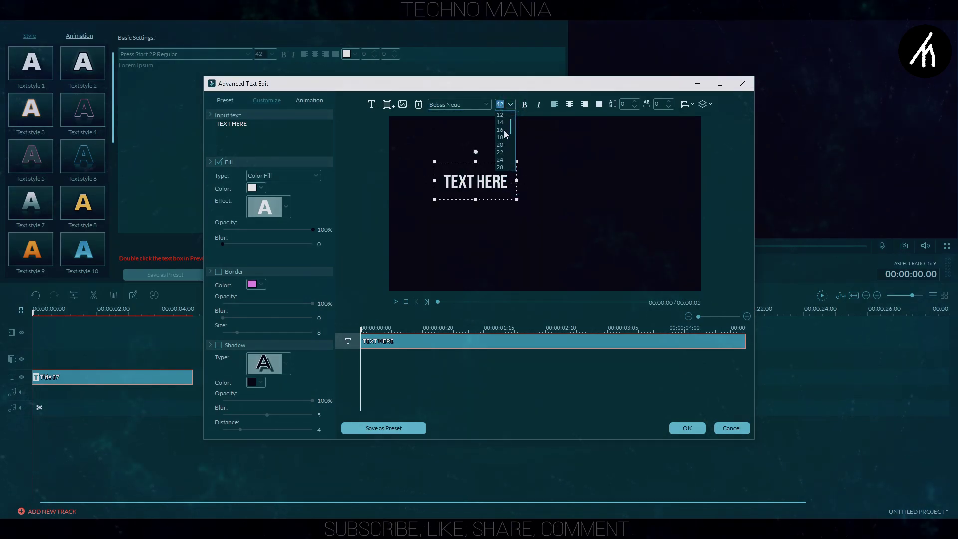
click(503, 144)
text(100)
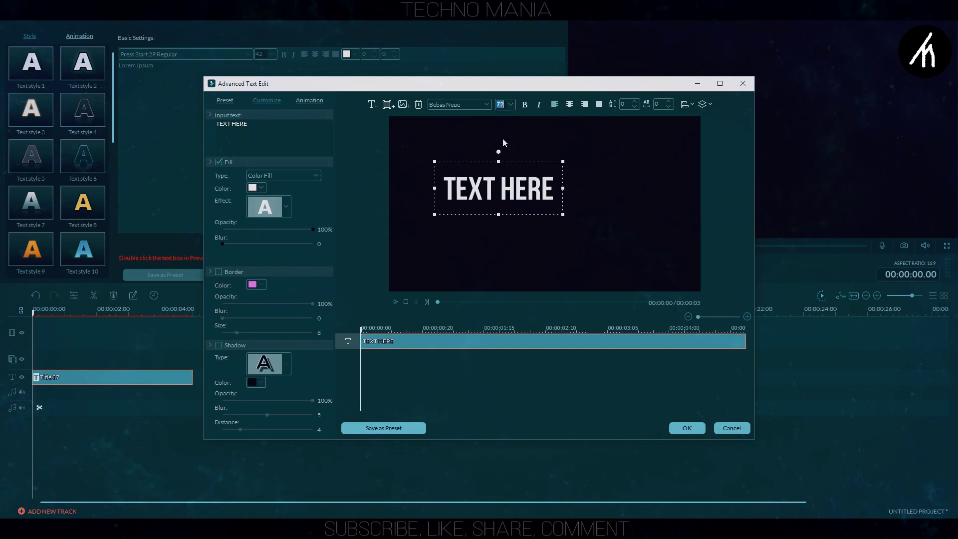
double_click(522, 166)
key(BackSpace)
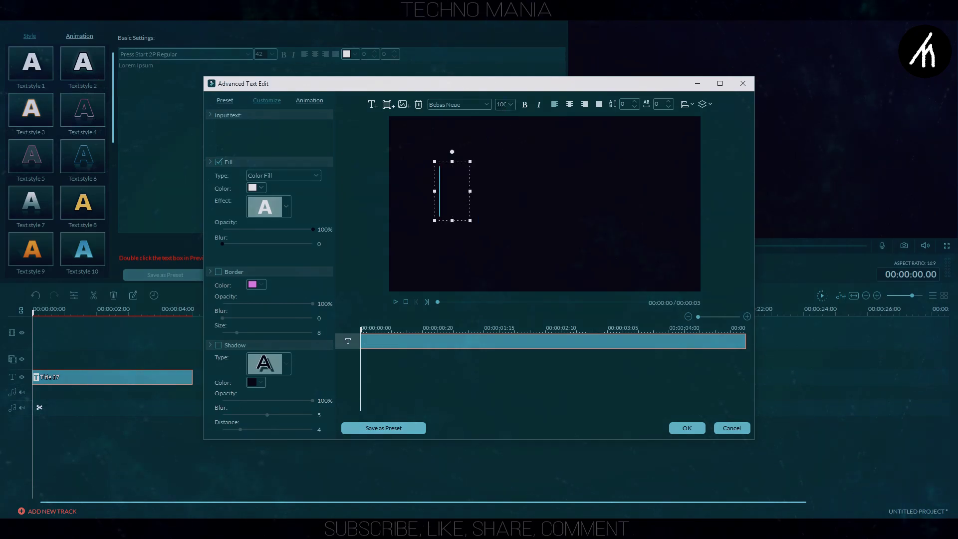
text(WAR)
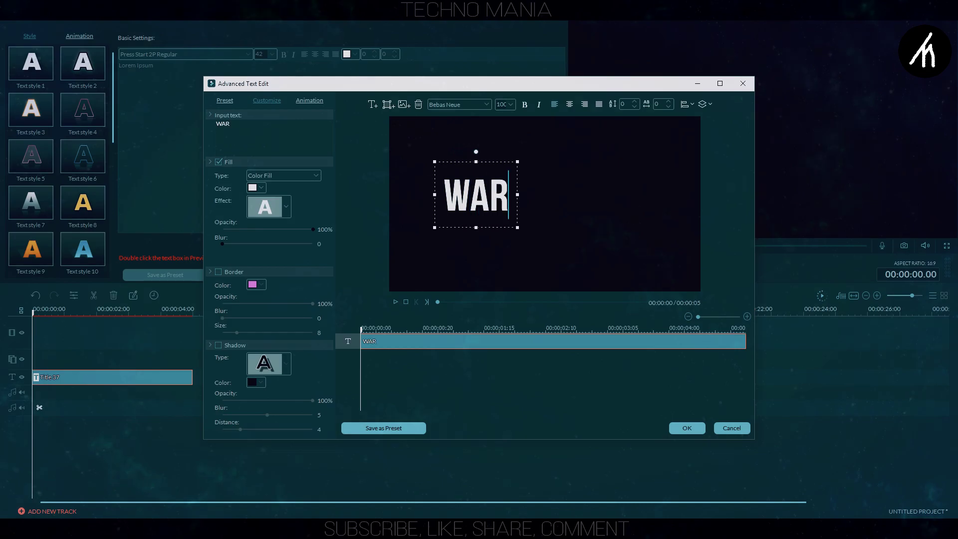
- Widen the WAR box, set its font size to 125 and centre it in the frame
drag(516, 194, 530, 195)
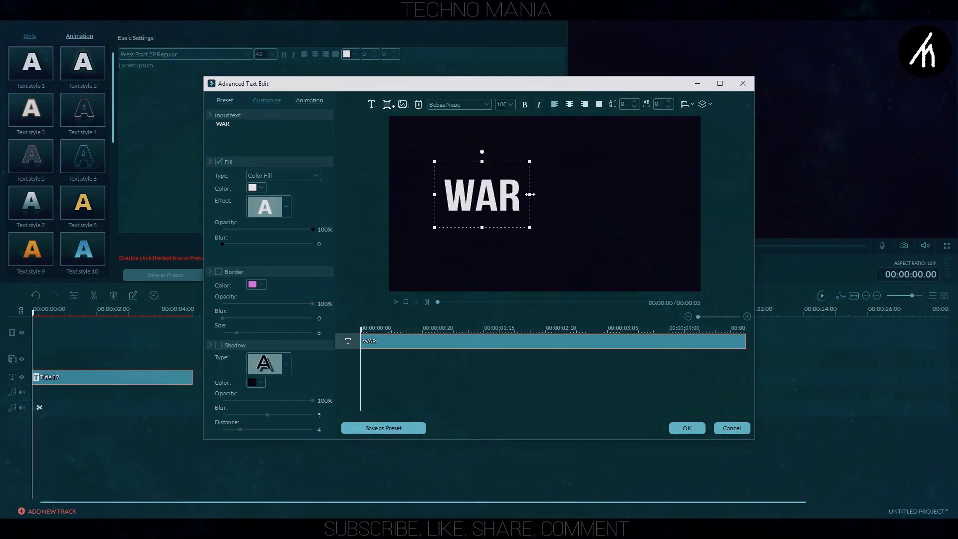
click(510, 105)
click(505, 160)
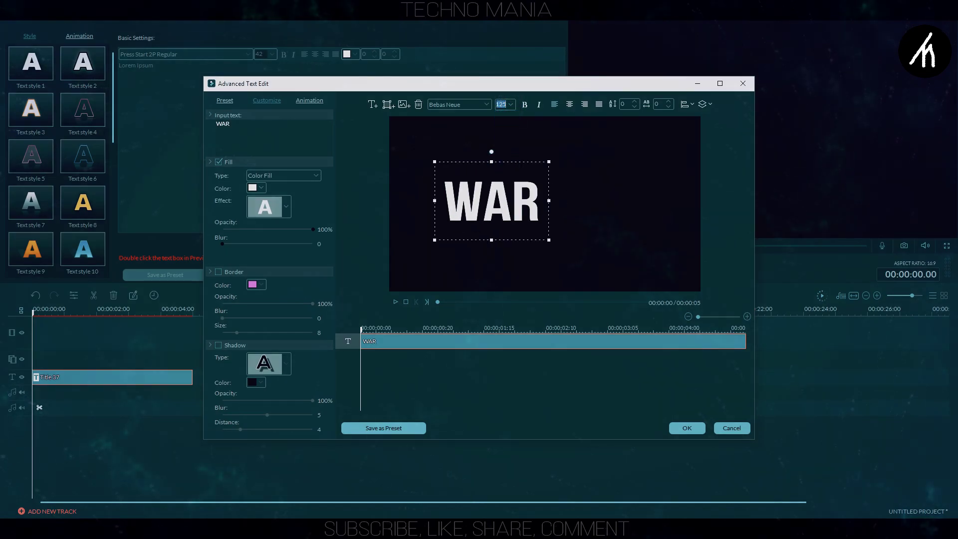
drag(523, 241, 577, 246)
- Stretch the WAR title to about 8 seconds, then place Finalc demo on the video track at 0 s
click(687, 427)
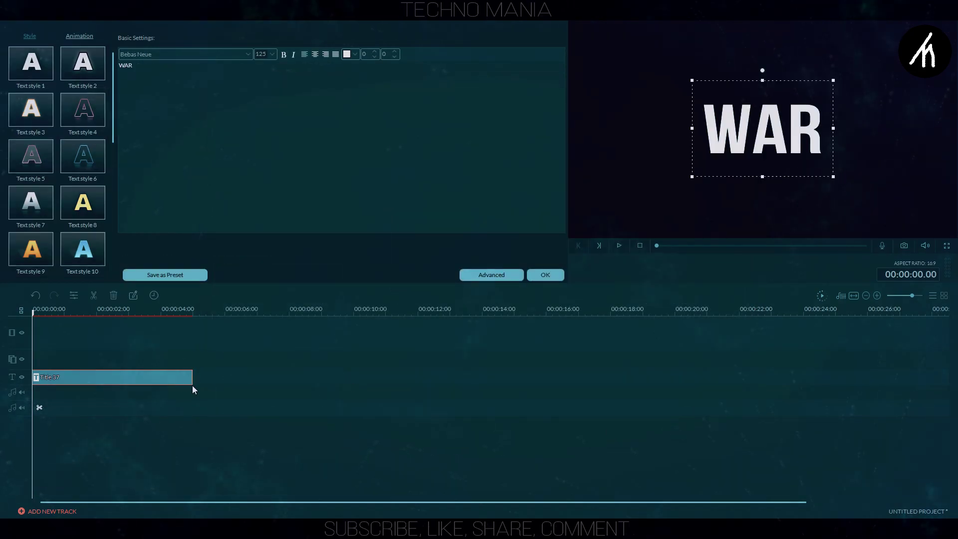
drag(191, 381, 300, 381)
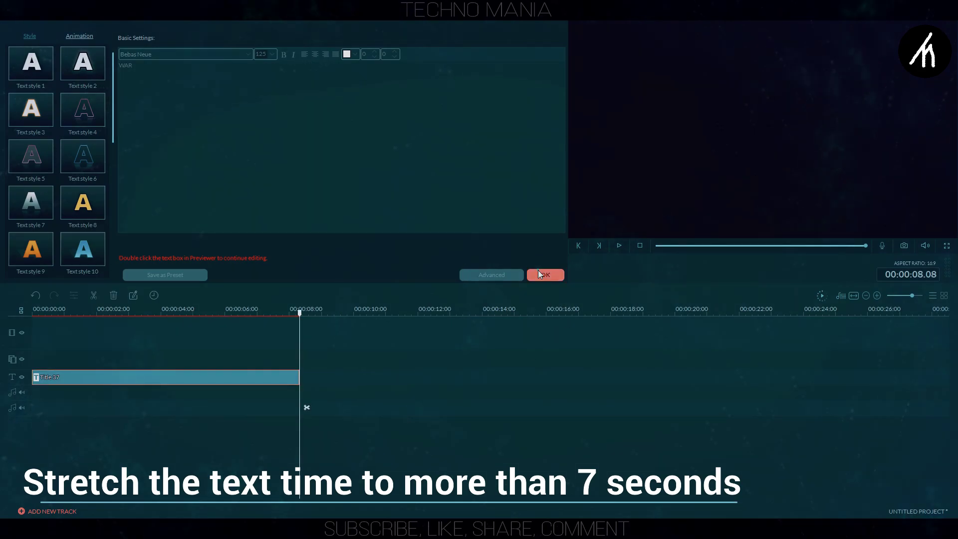
click(538, 272)
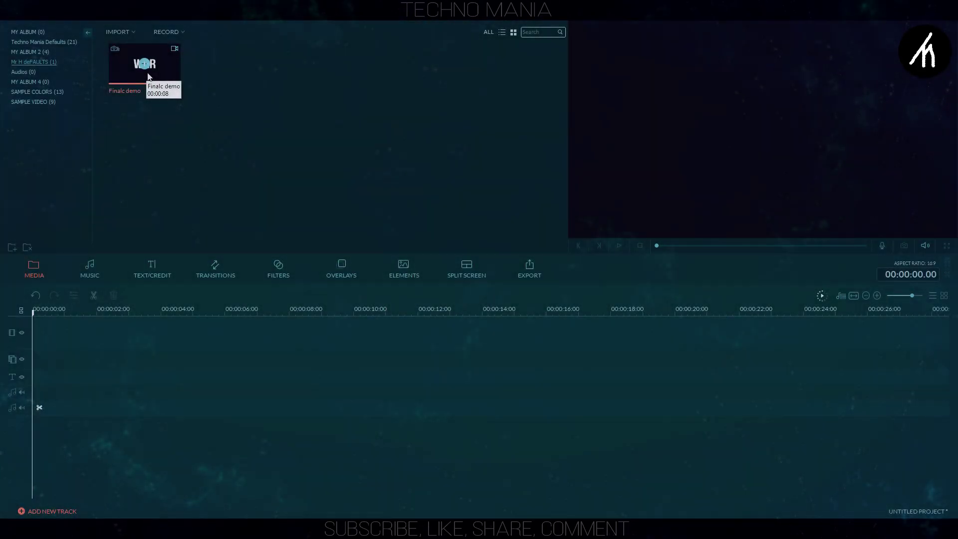
click(147, 76)
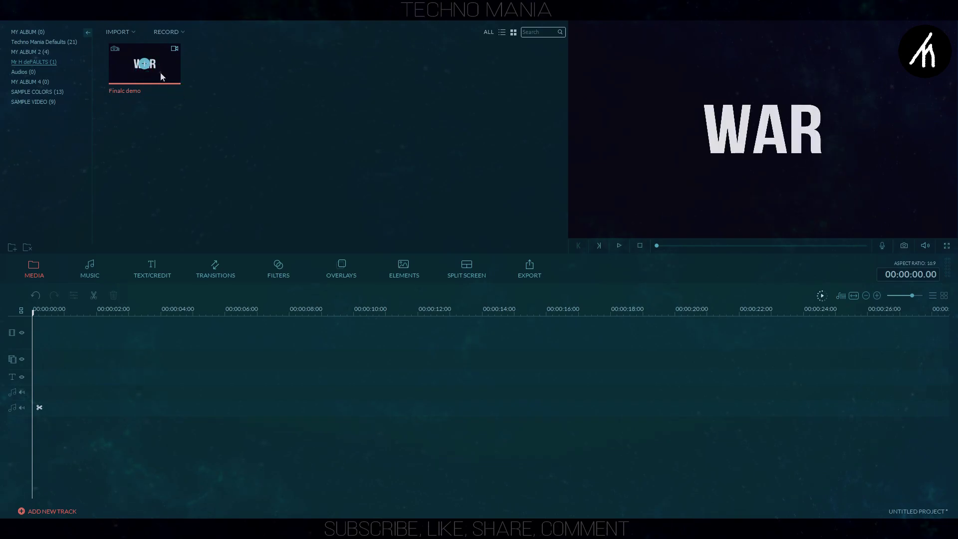
drag(38, 306, 62, 325)
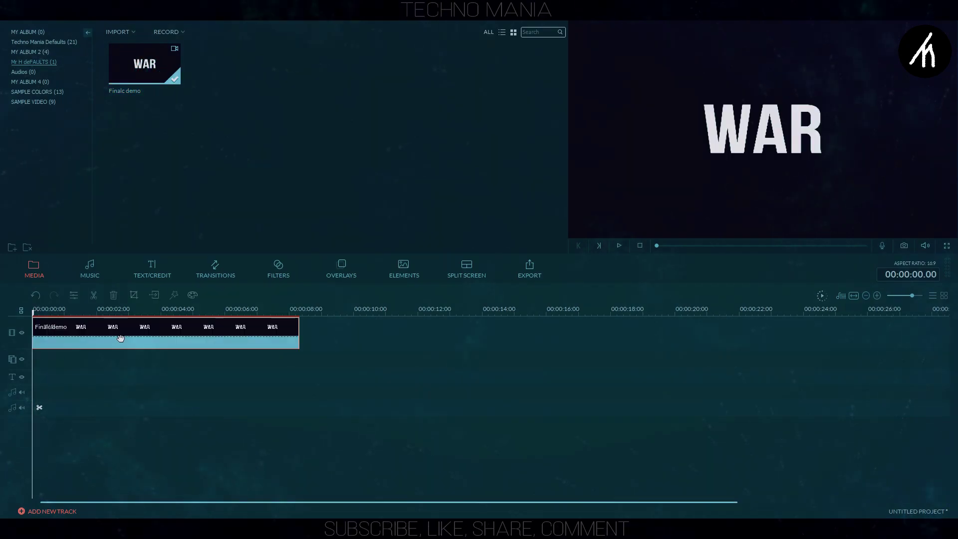
- Give the Finalc demo clip a Pan & Zoom, shrinking its end framing toward the bottom-left corner
right_click(121, 337)
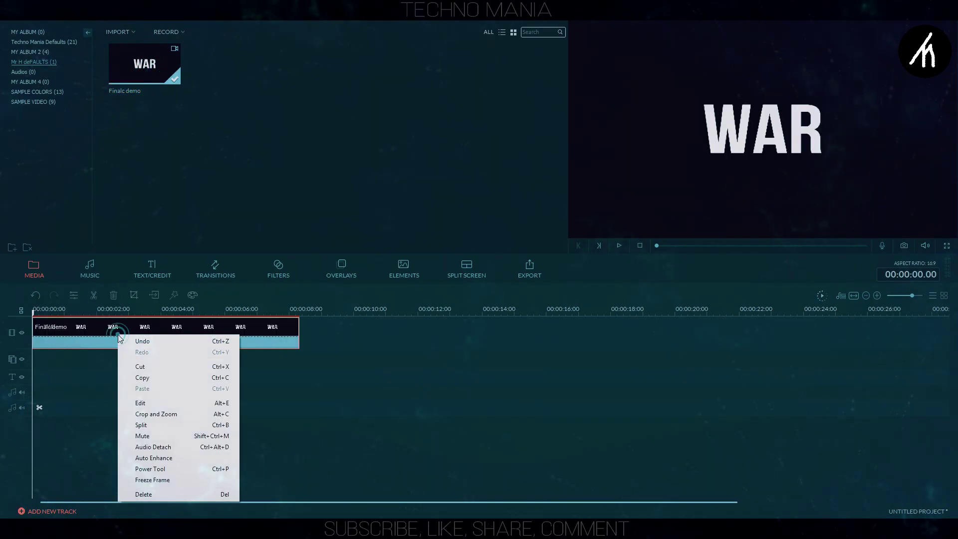
click(152, 418)
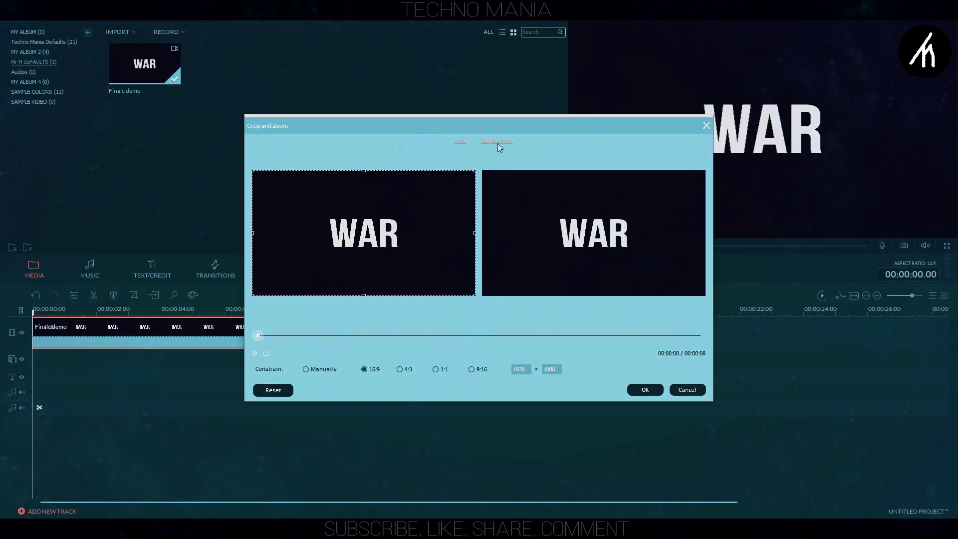
click(498, 141)
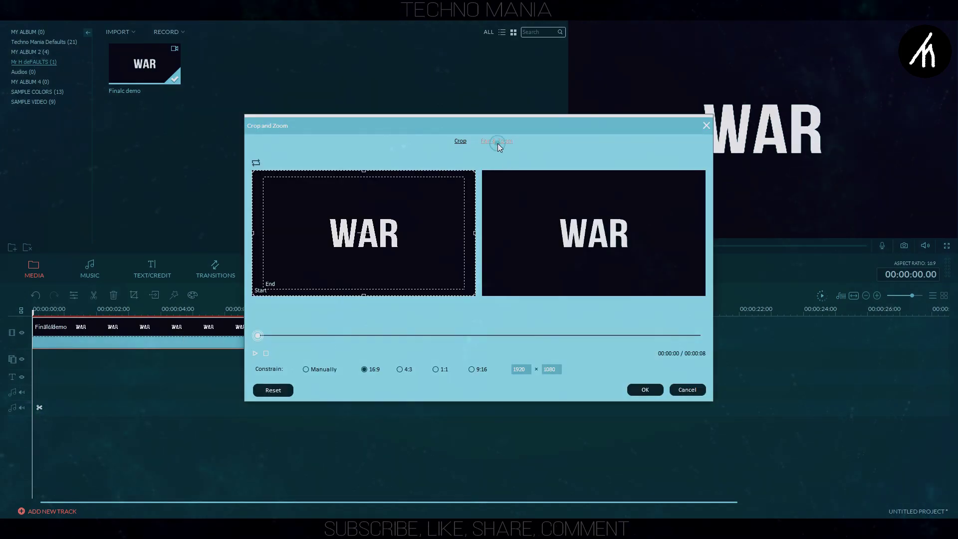
click(404, 250)
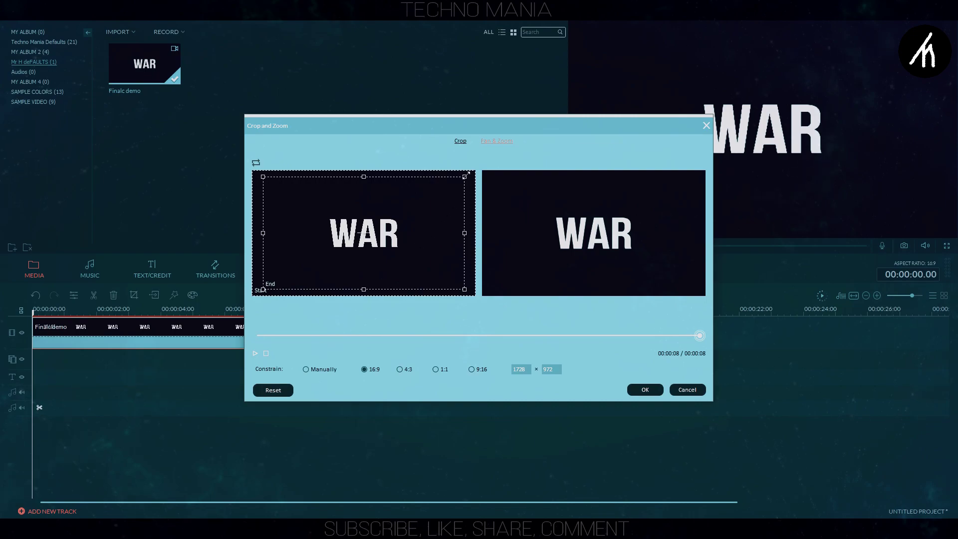
drag(465, 176, 364, 234)
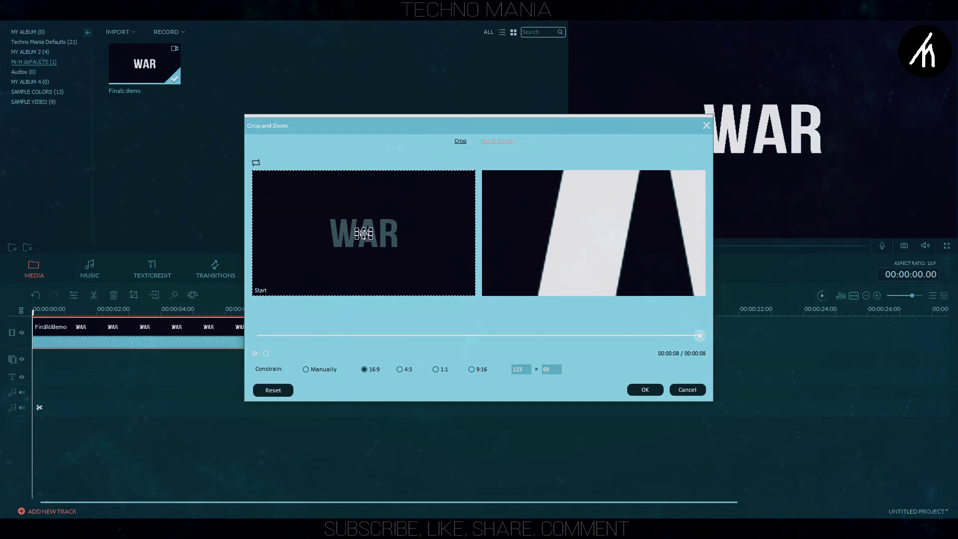
click(644, 390)
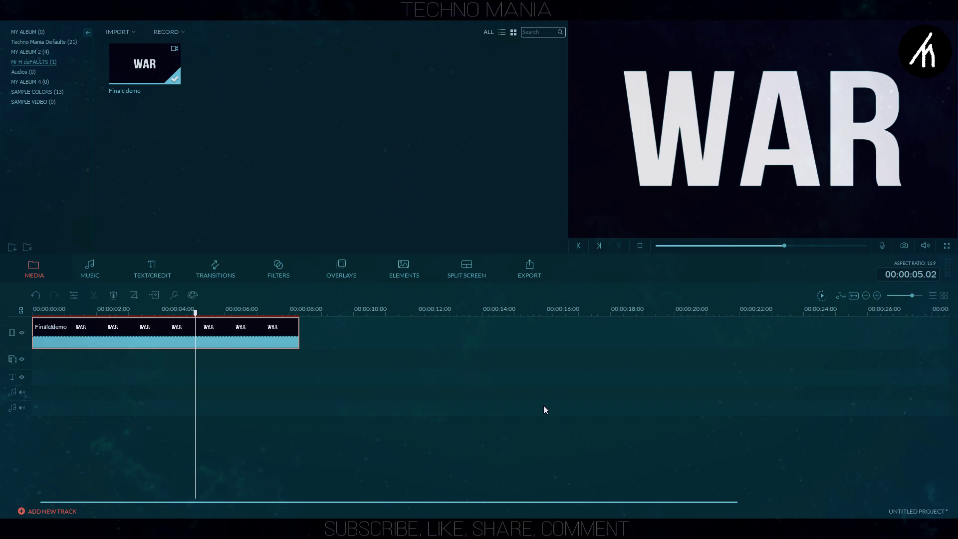
- Add the Warp Zoom 3 transition to the WAR clip's end and export the clip
click(215, 269)
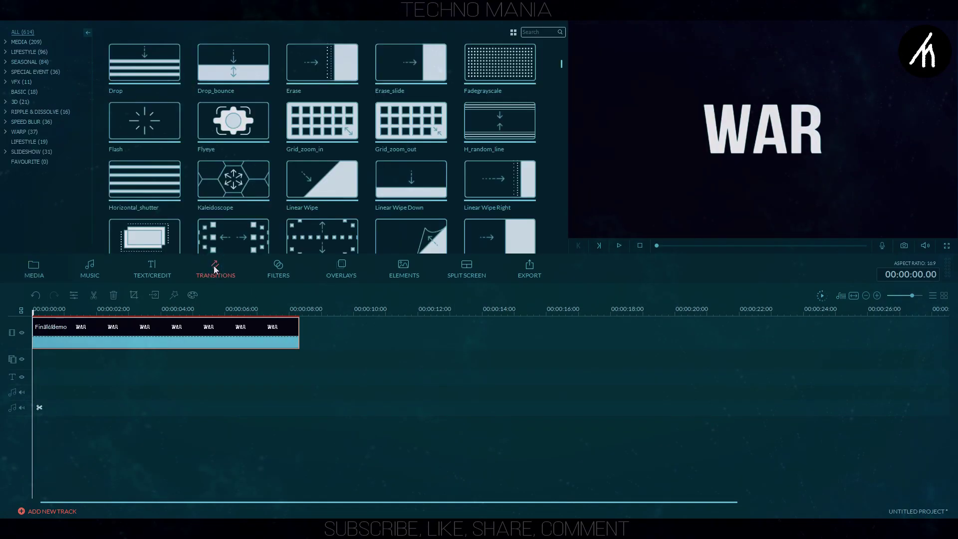
scroll(544, 155, down, 20)
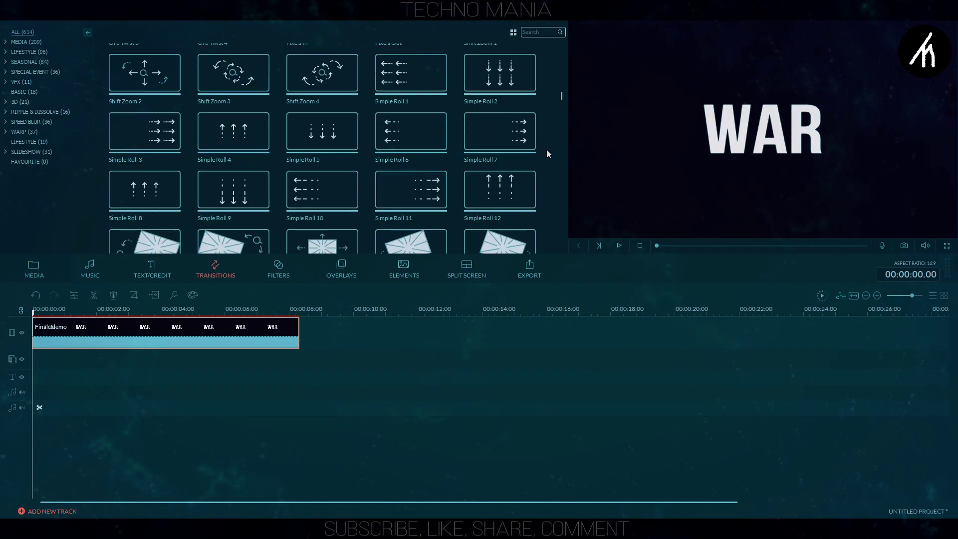
drag(481, 146, 258, 334)
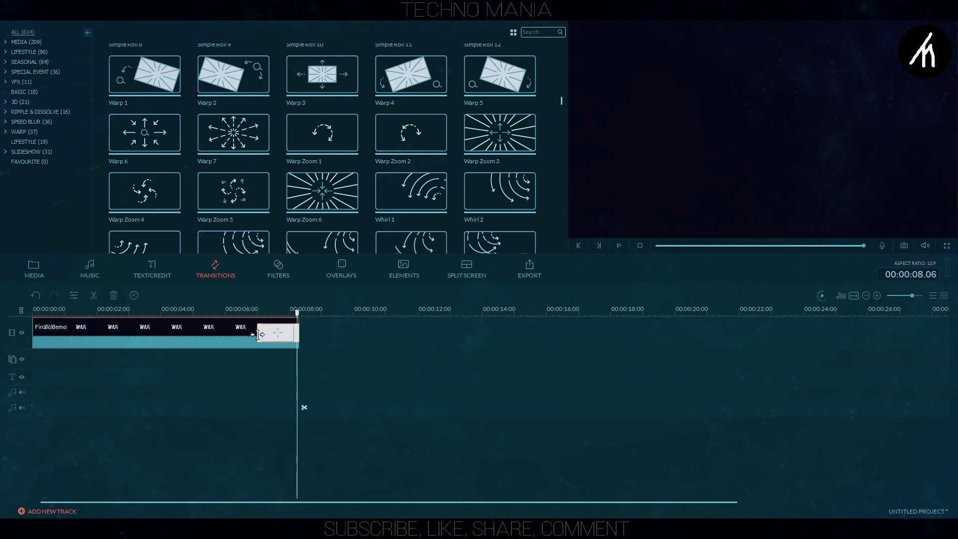
click(528, 274)
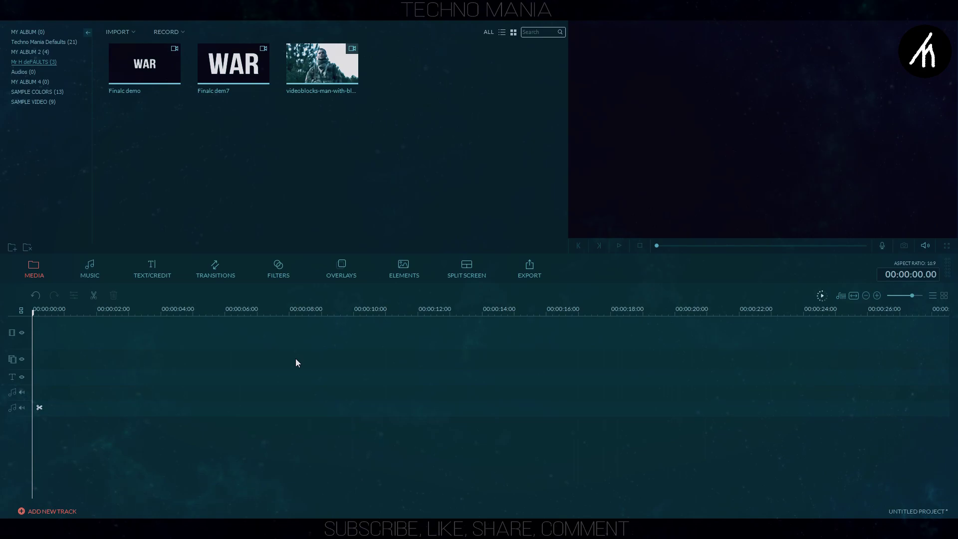
- Put the videoblocks soldier footage on the video track and Finalc dem7 on the PIP track at 0 s
click(347, 76)
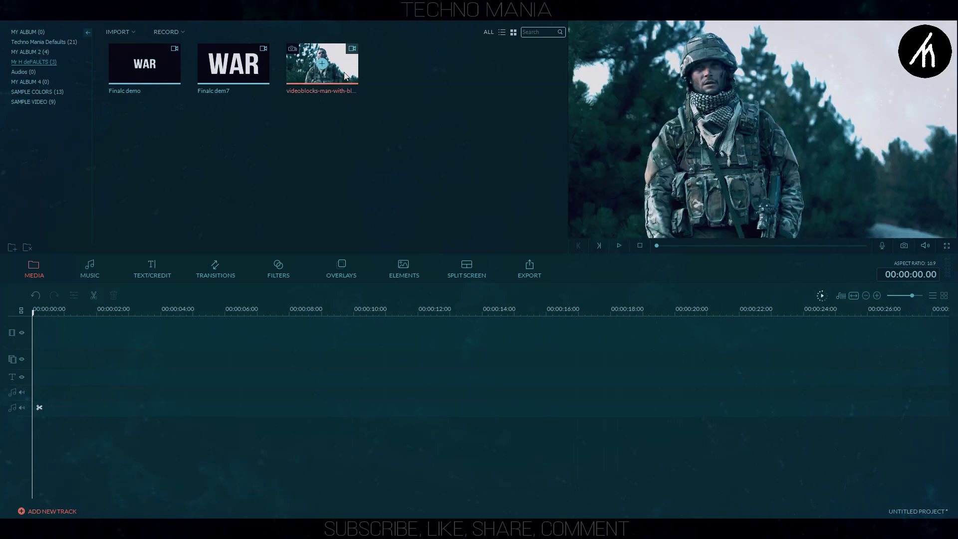
drag(109, 253, 66, 339)
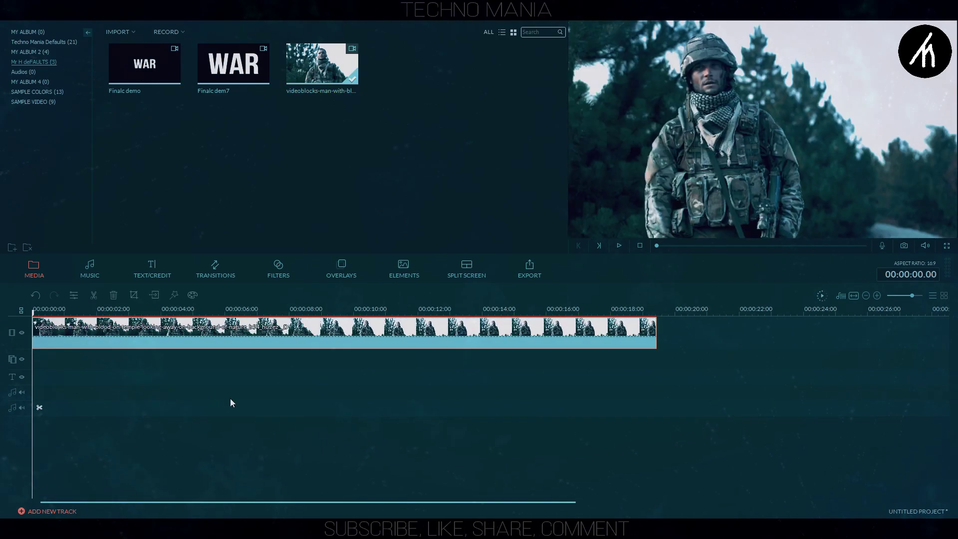
key(space)
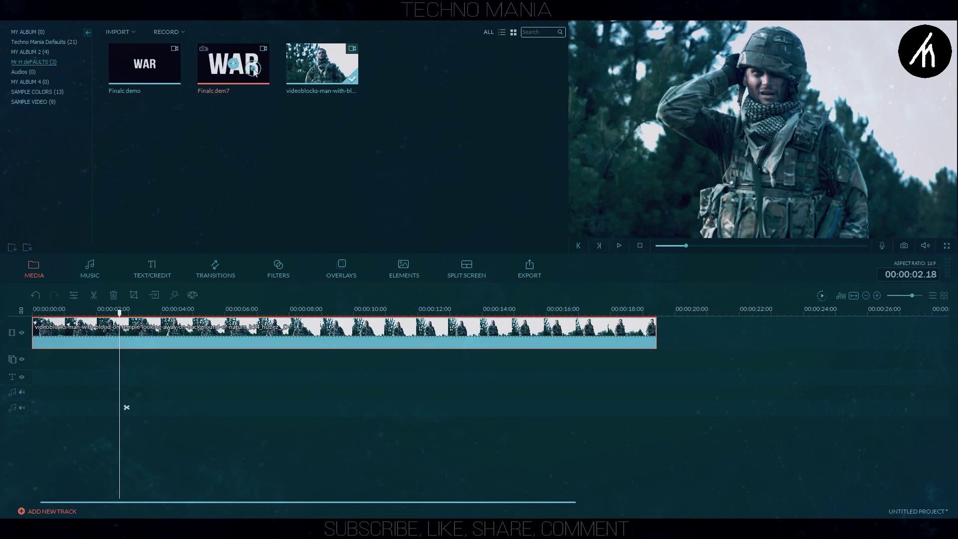
drag(261, 83, 33, 359)
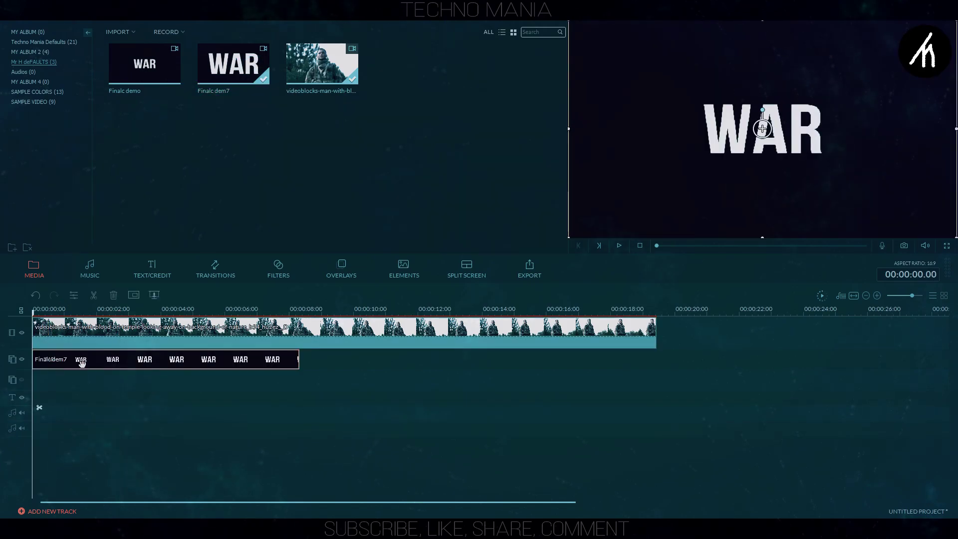
- Set the Finalc dem7 overlay's Compositing blending mode to Multiply in its Green Screen settings
right_click(80, 362)
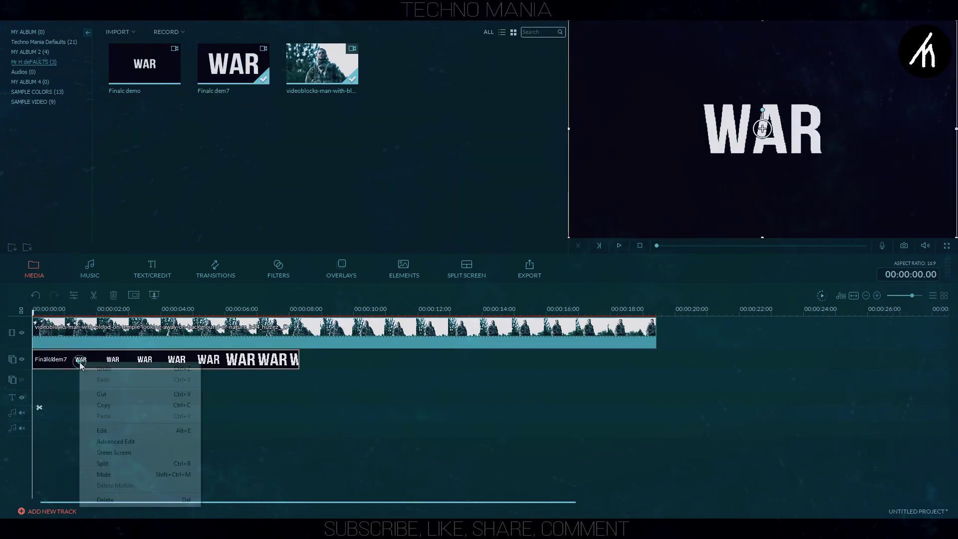
click(123, 453)
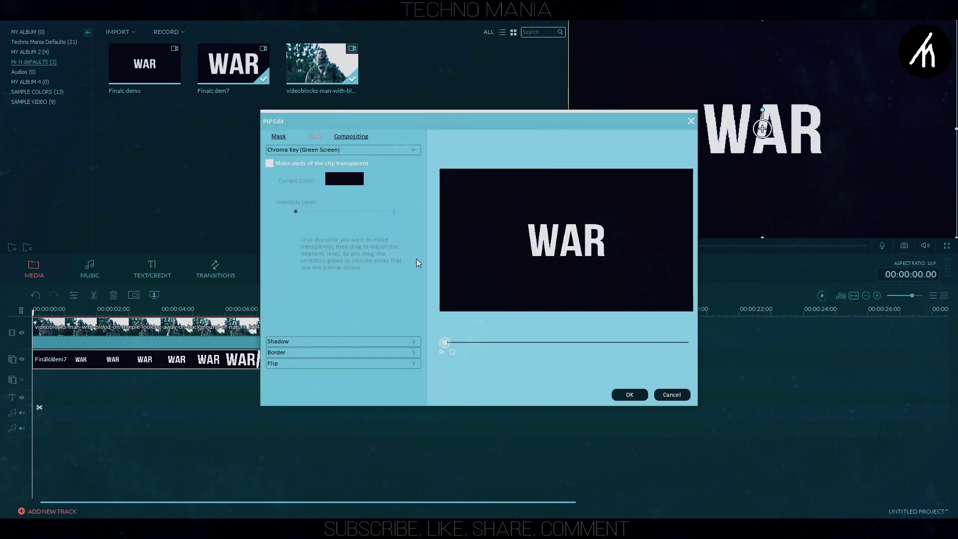
click(356, 137)
click(342, 158)
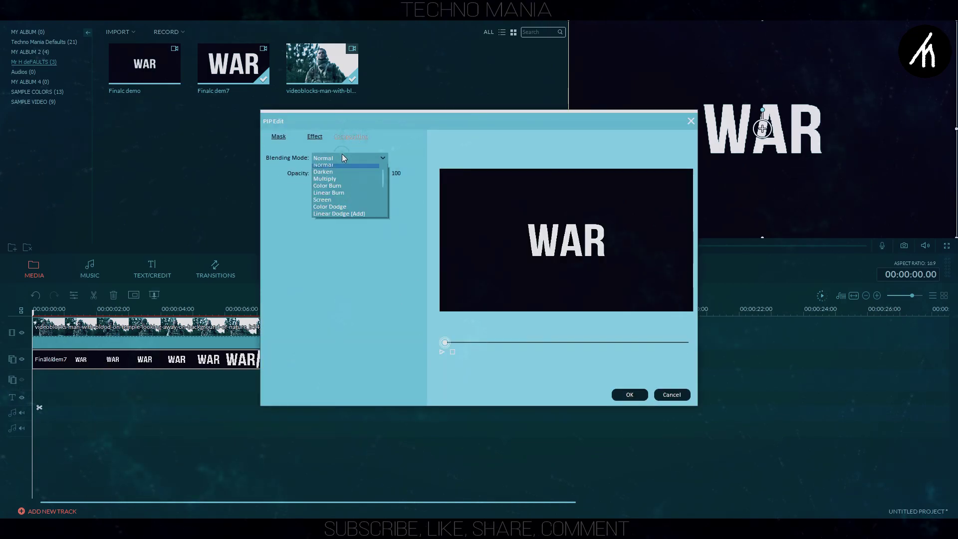
click(331, 183)
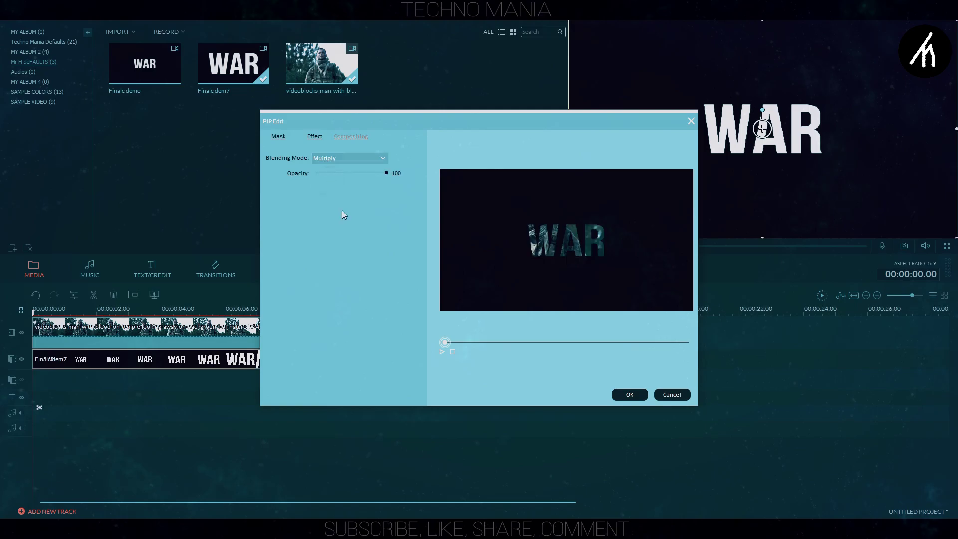
click(630, 395)
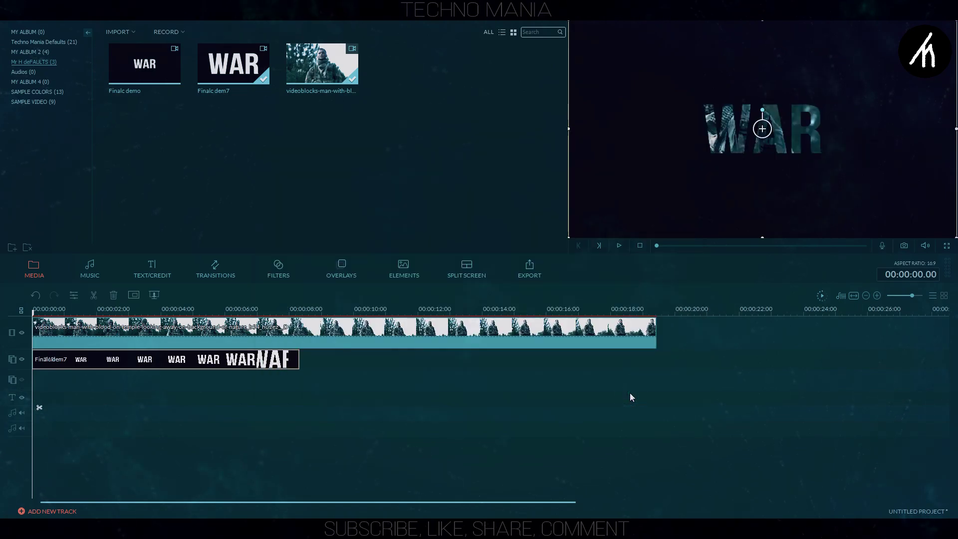
- Render the timeline preview so the WAR letters play smoothly over the soldier footage
click(821, 296)
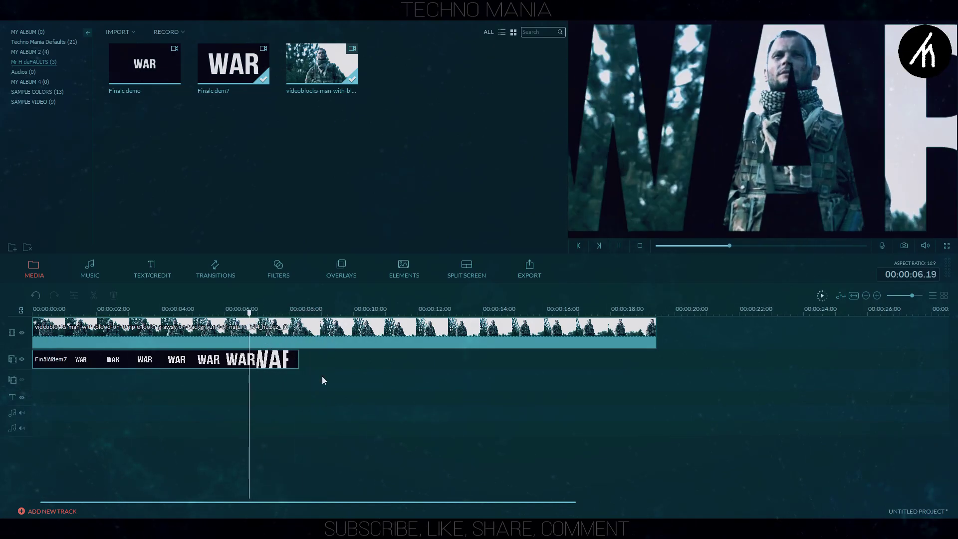
- Stop at 00:00:07.06, split the WAR overlay there and delete the part after the split
key(space)
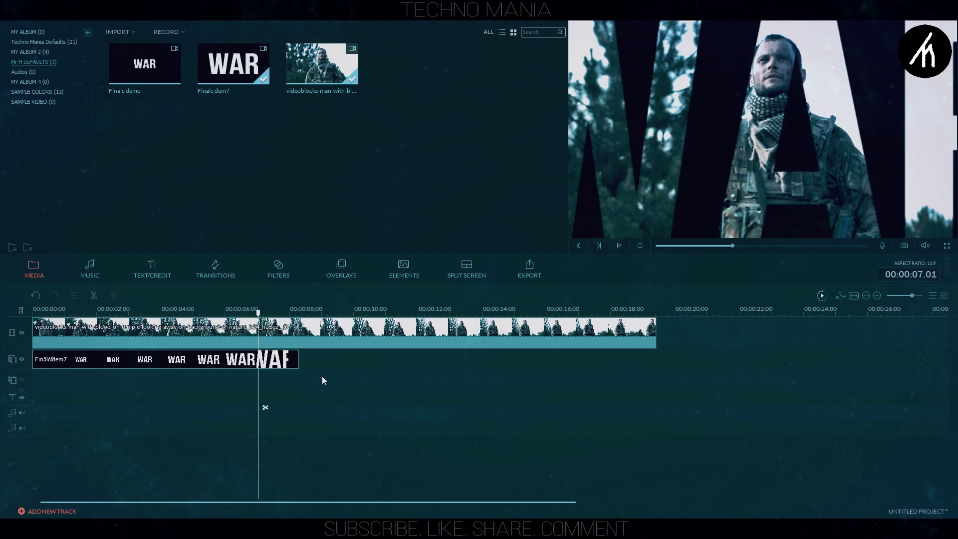
key(Right)
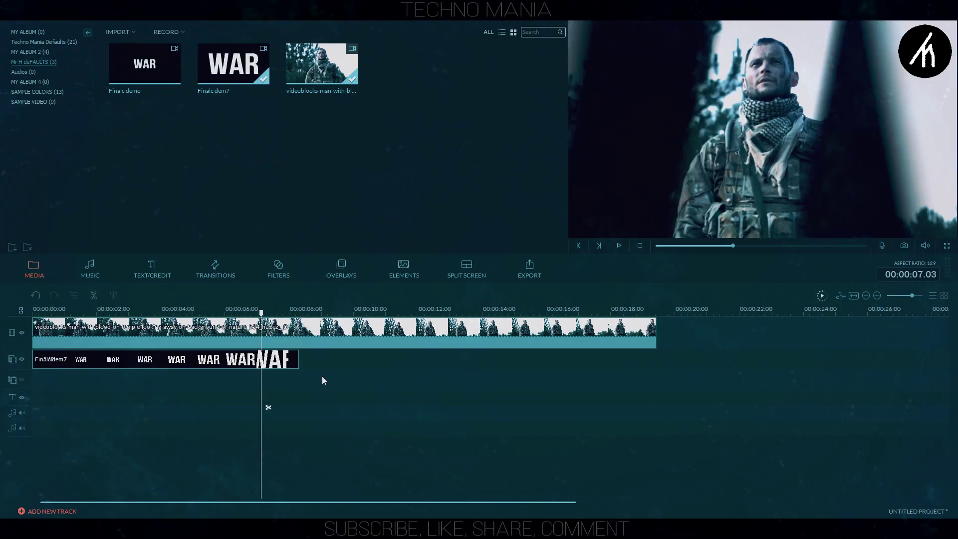
key(Right)
key(Right)
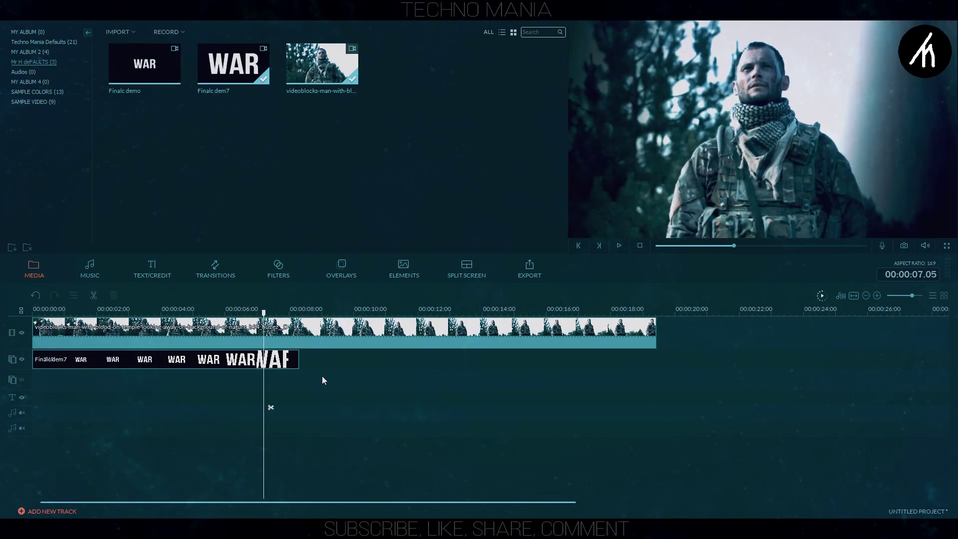
key(Right)
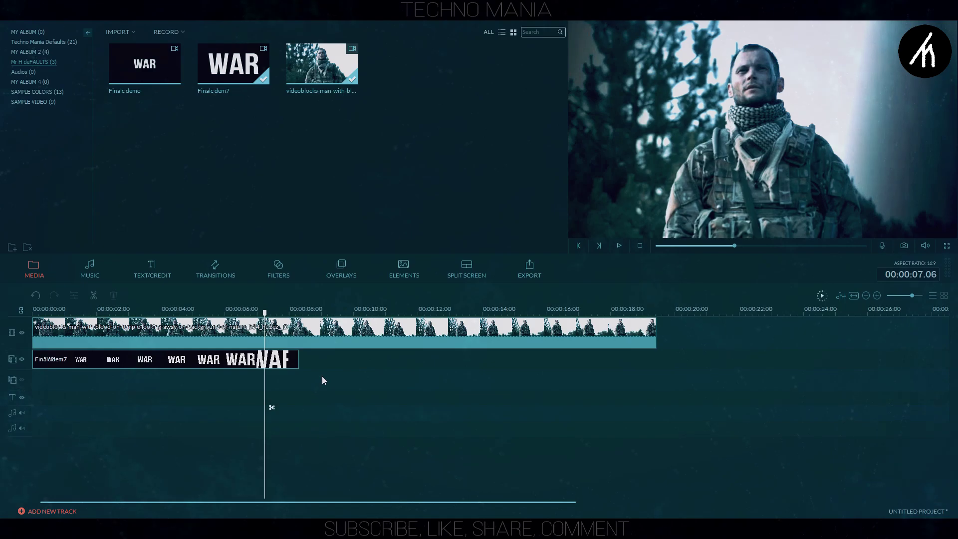
key(Right)
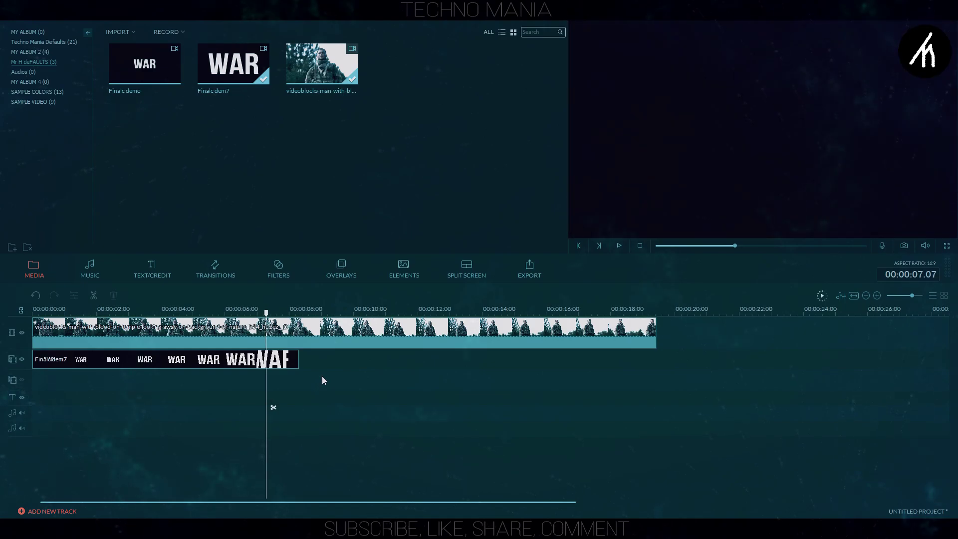
scroll(711, 334, up, 2)
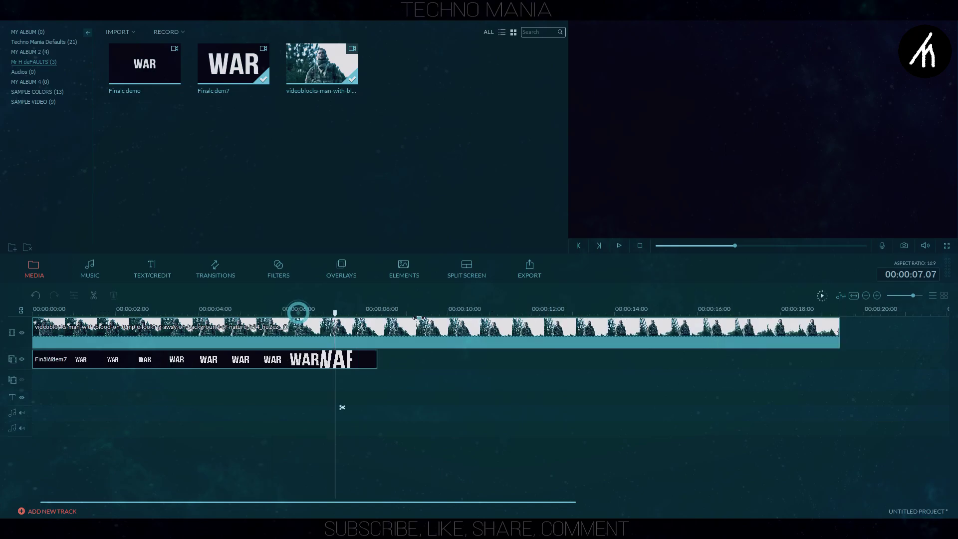
key(Left)
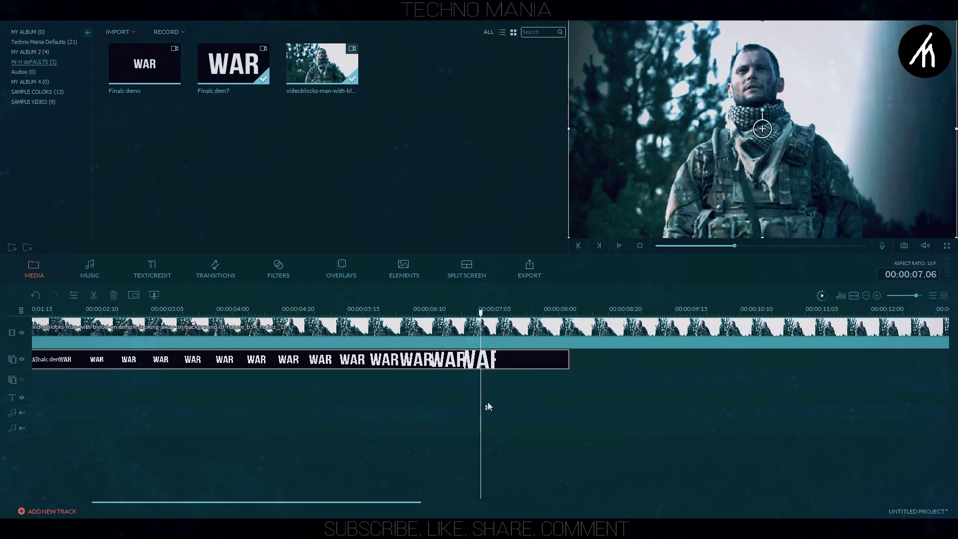
key(ctrl+b)
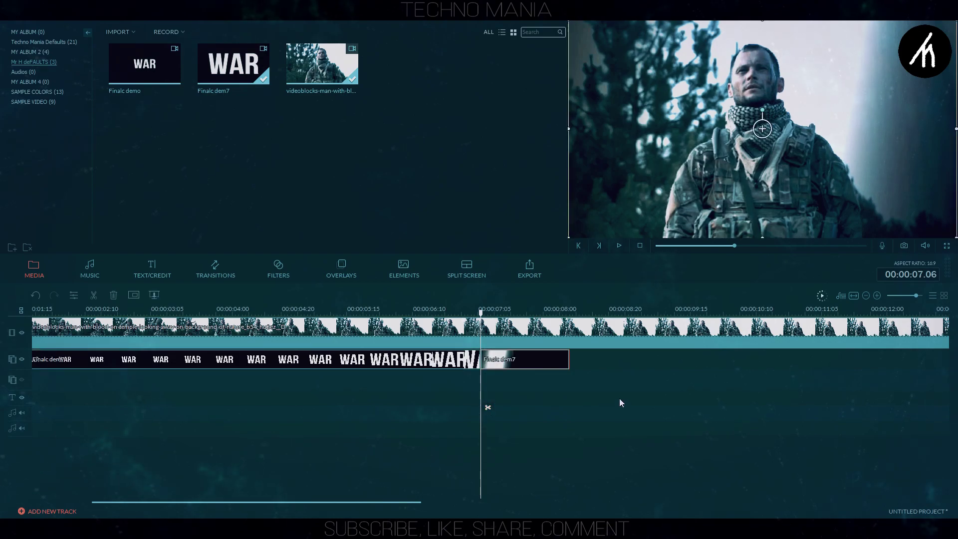
key(Delete)
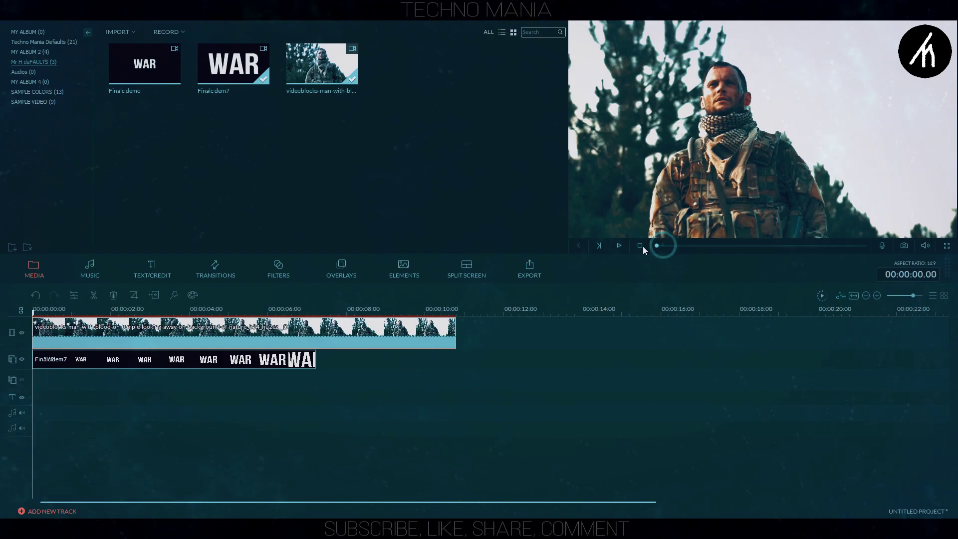
- Play the finished composite from the start, then bring up the Output dialog with MP4 selected
click(640, 246)
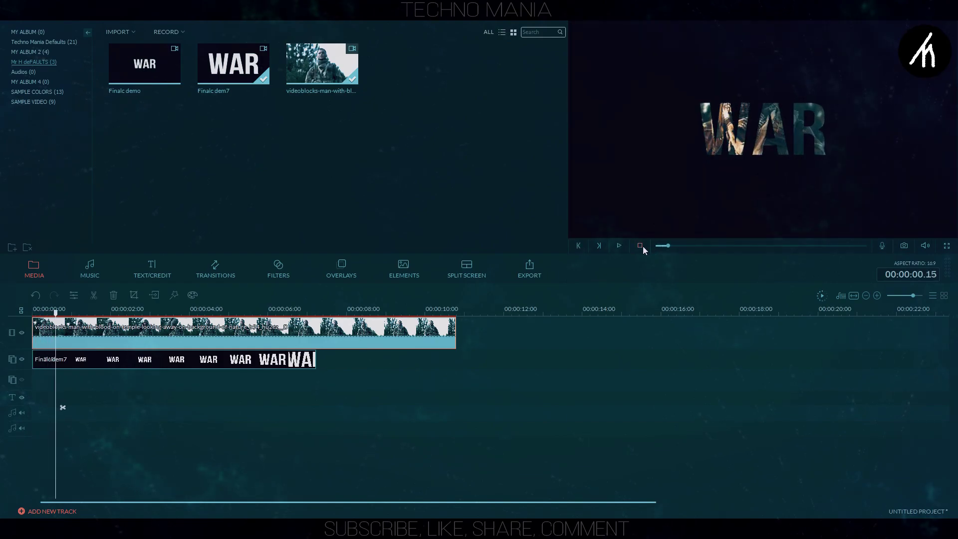
click(540, 264)
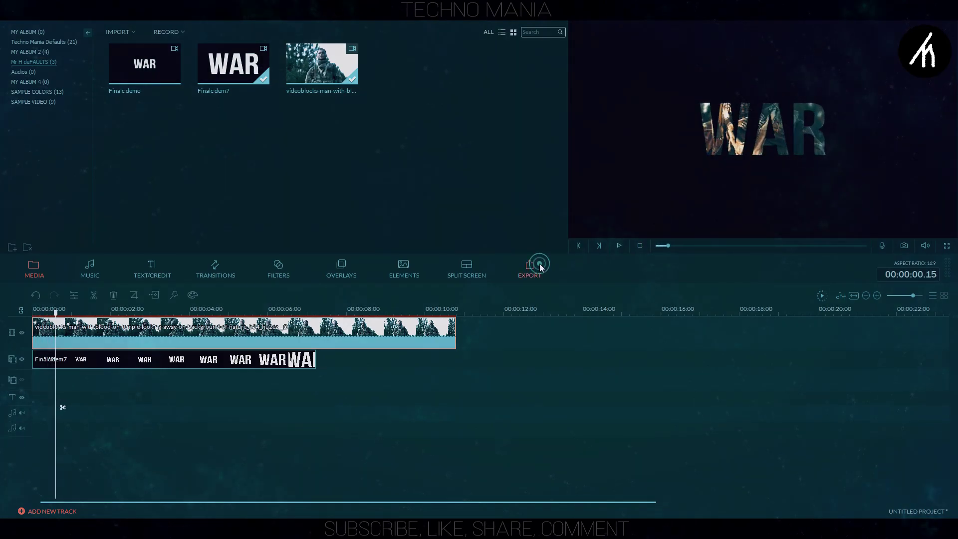